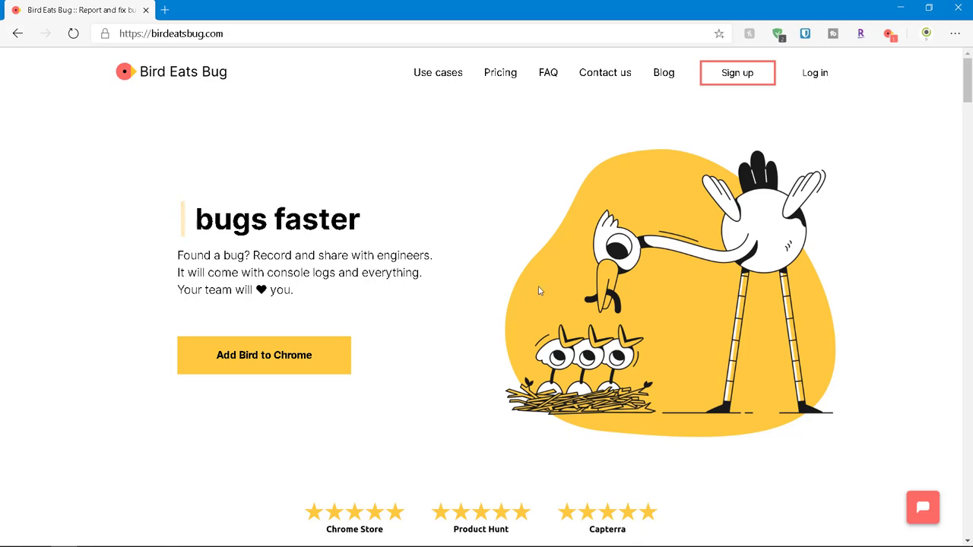
# - Go to the pricing plans of the Bird Eats Bug website
pyautogui.click(507, 79)
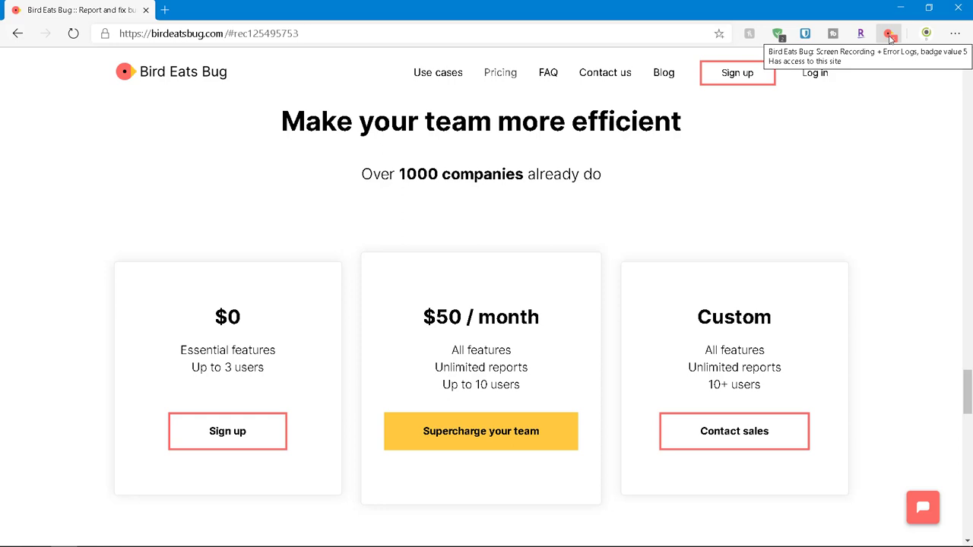
# - Clear the errors logged by the Bird Eats Bug extension and view its video recording source options
pyautogui.click(889, 36)
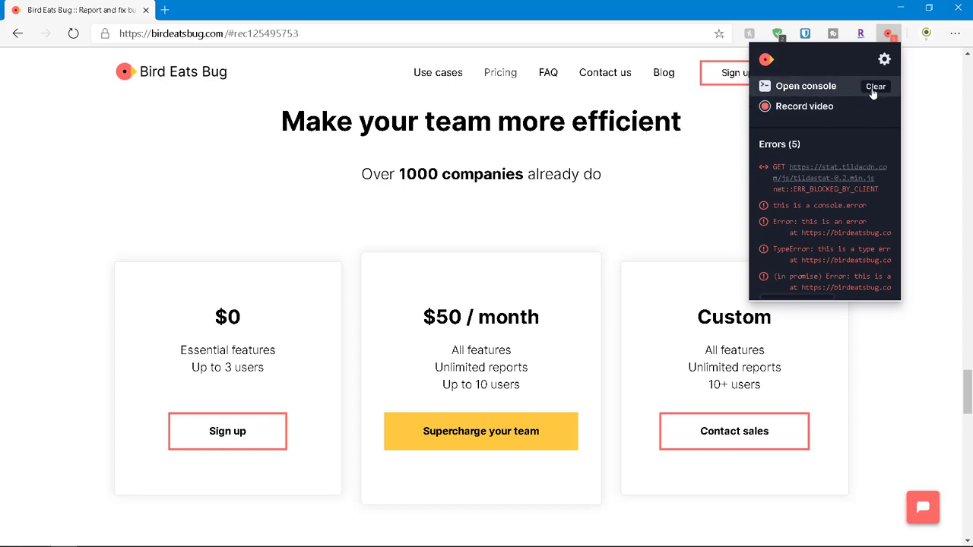
pyautogui.click(874, 91)
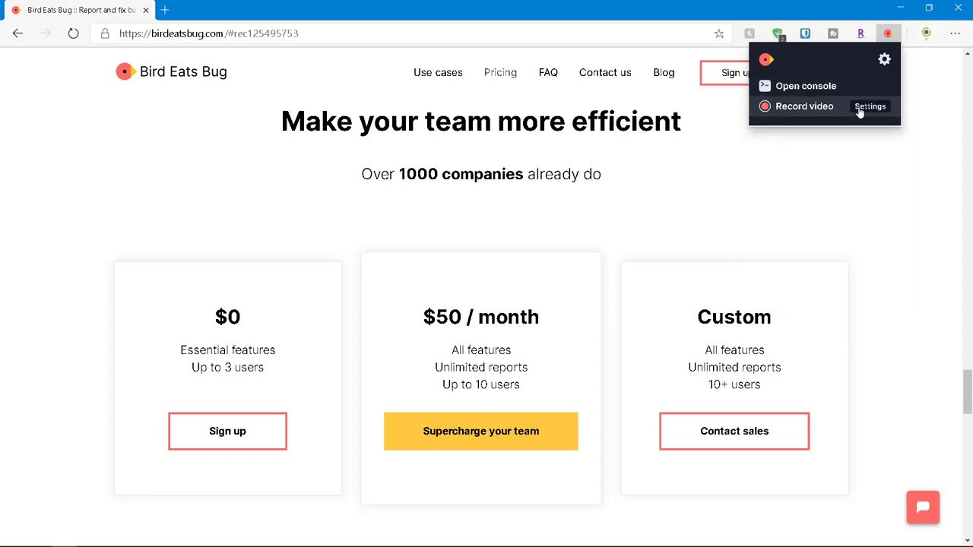
pyautogui.click(860, 109)
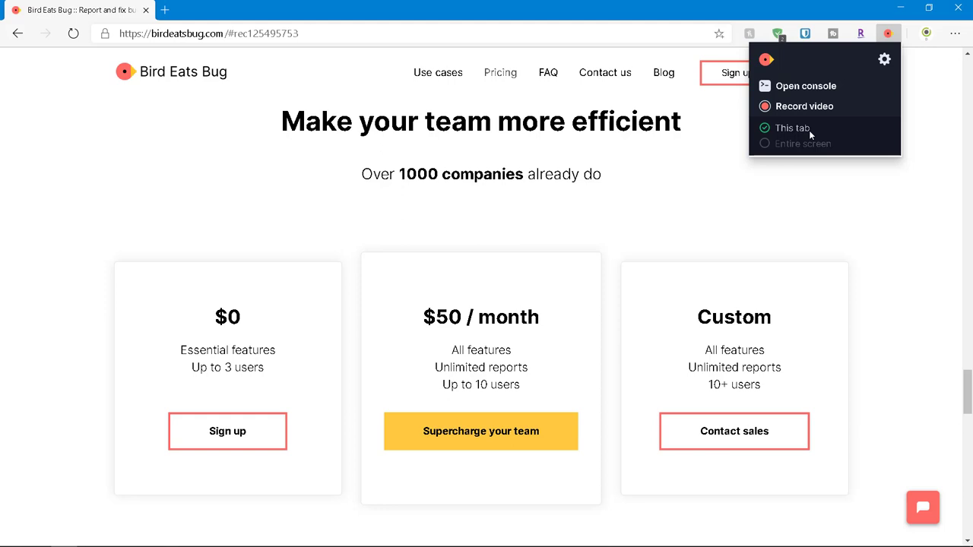
pyautogui.click(827, 236)
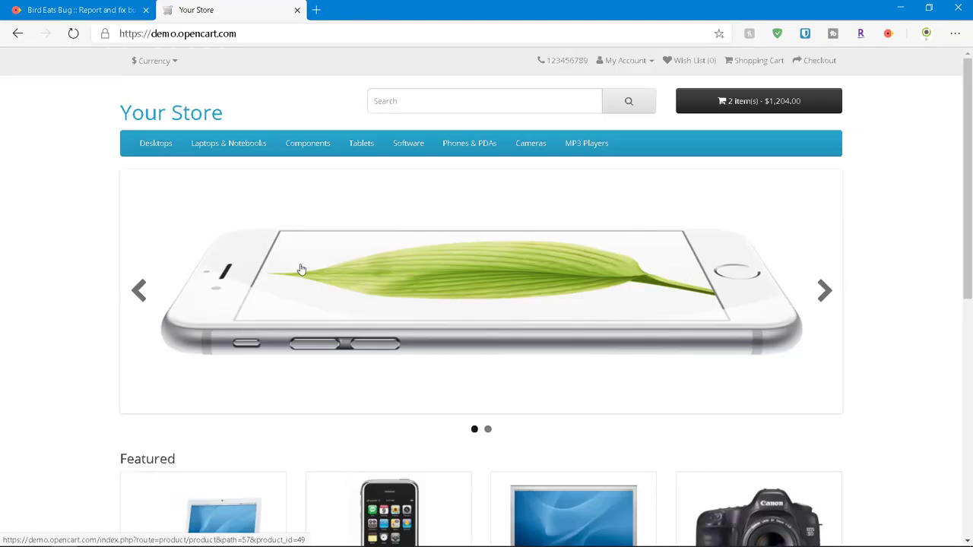
# - Add the featured MacBook to the cart in the OpenCart demo store and open the shopping cart
pyautogui.scroll(-3, 299, 269)
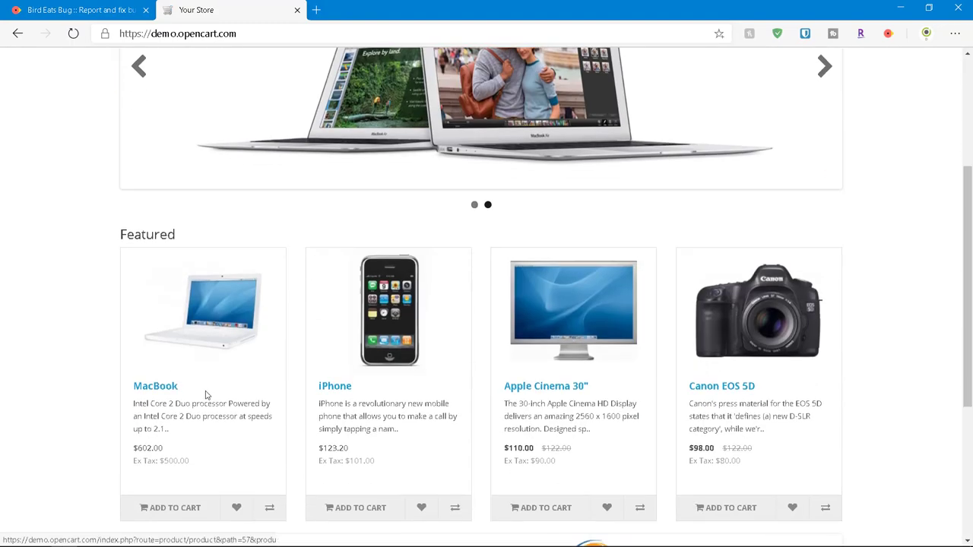
pyautogui.click(202, 346)
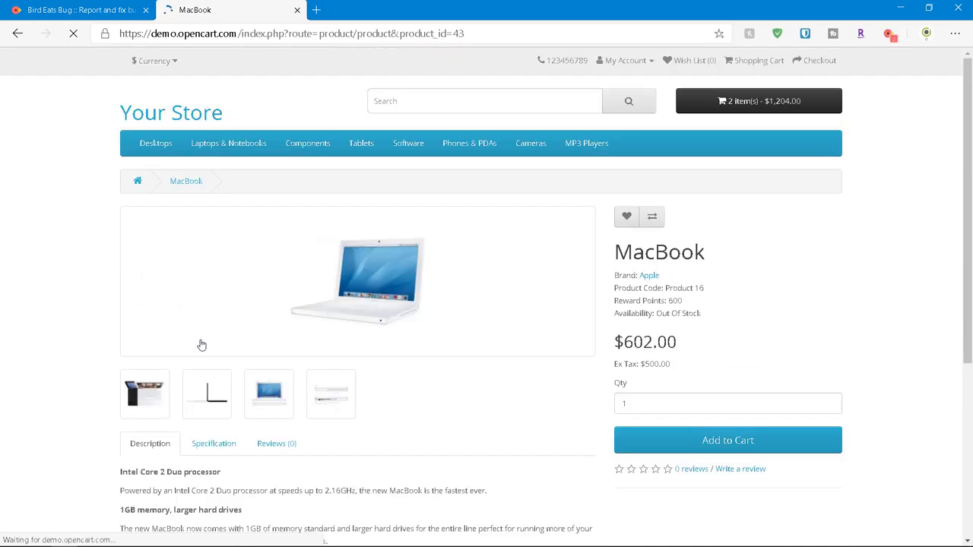
pyautogui.scroll(-3, 541, 397)
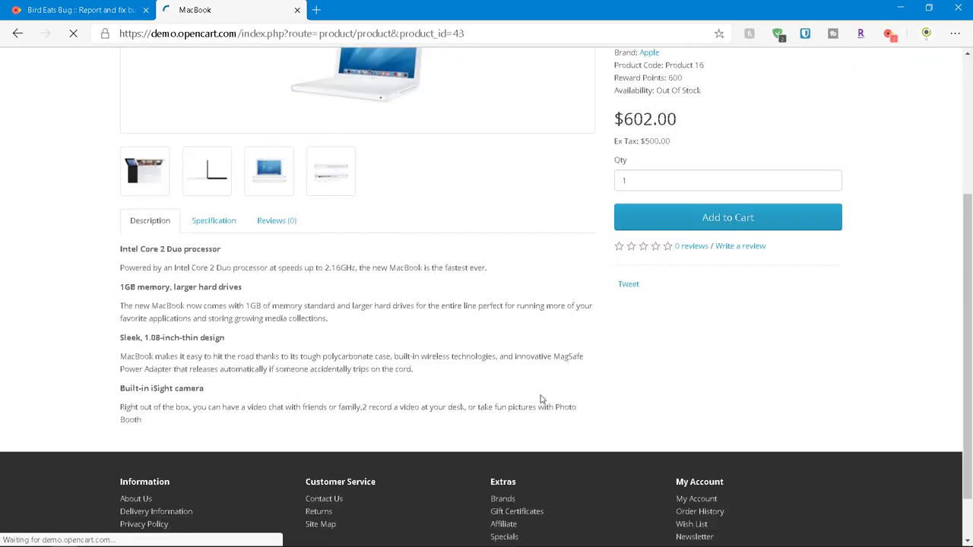
pyautogui.click(726, 218)
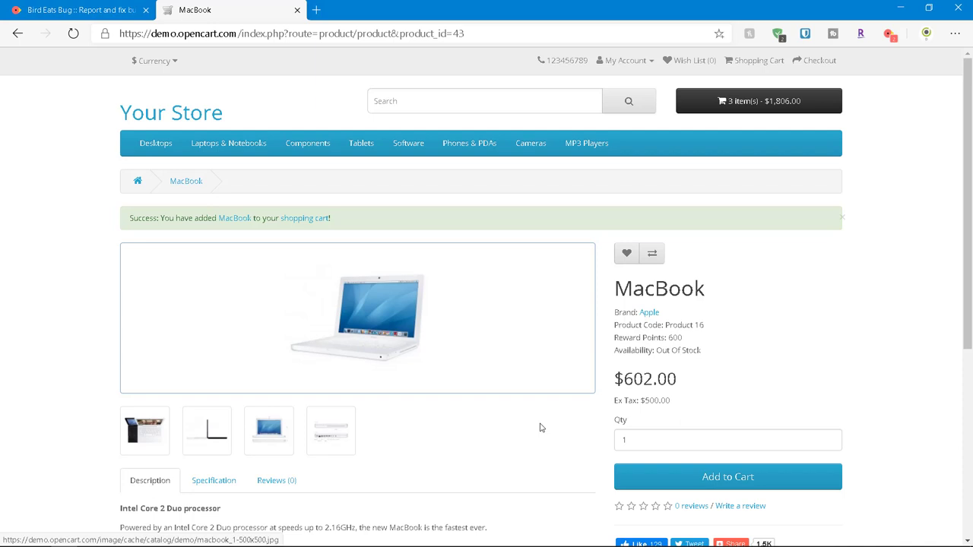
pyautogui.click(305, 218)
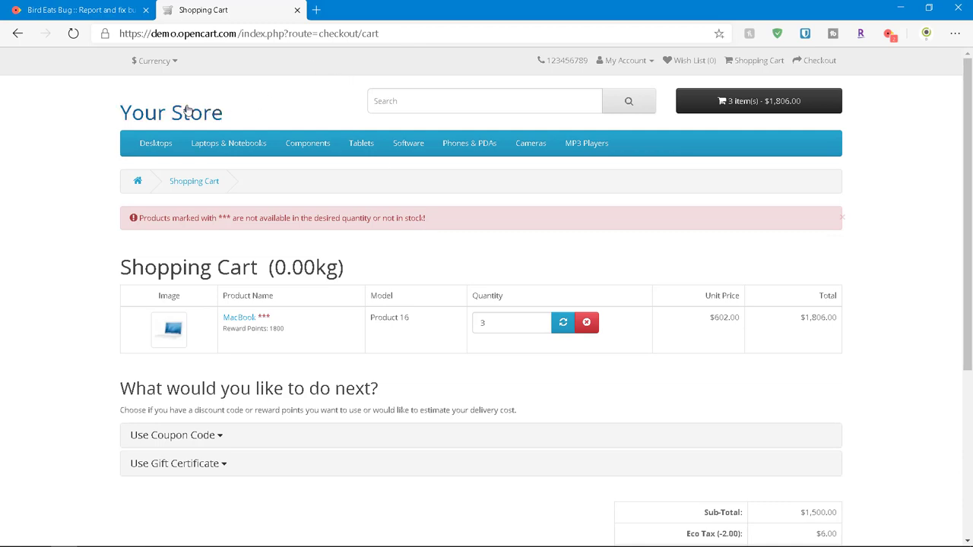
# - From the store's home page, clear the extension's logged errors and start a video recording
pyautogui.click(159, 124)
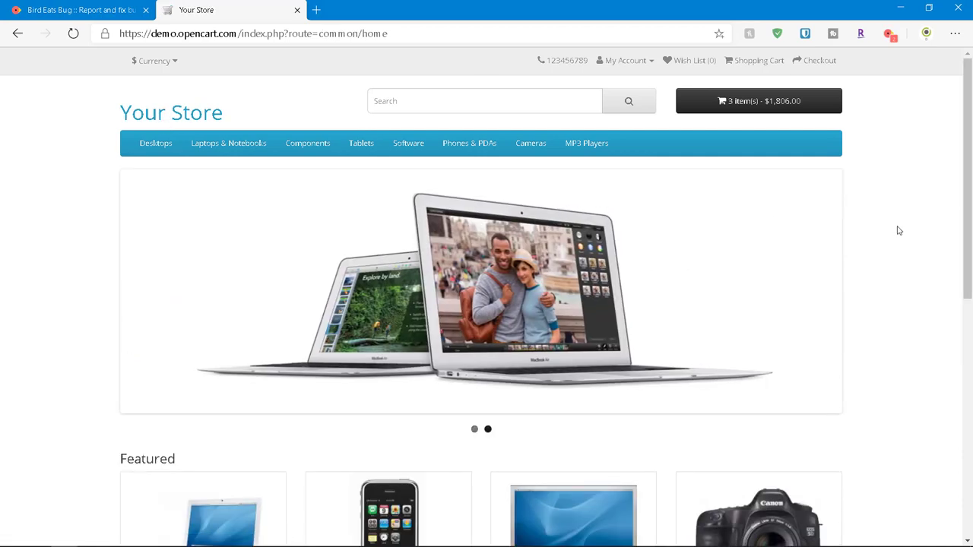
pyautogui.click(887, 34)
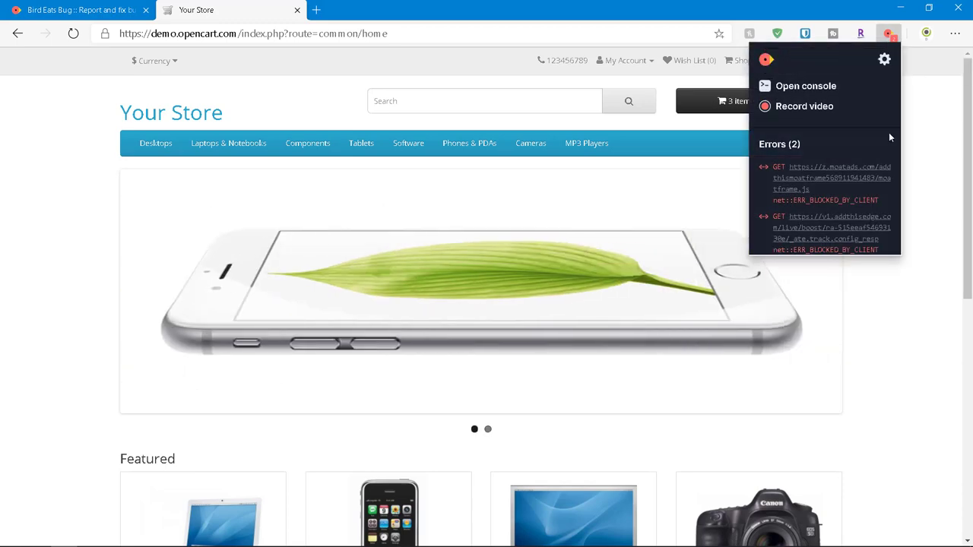
pyautogui.click(885, 87)
pyautogui.moveTo(804, 107)
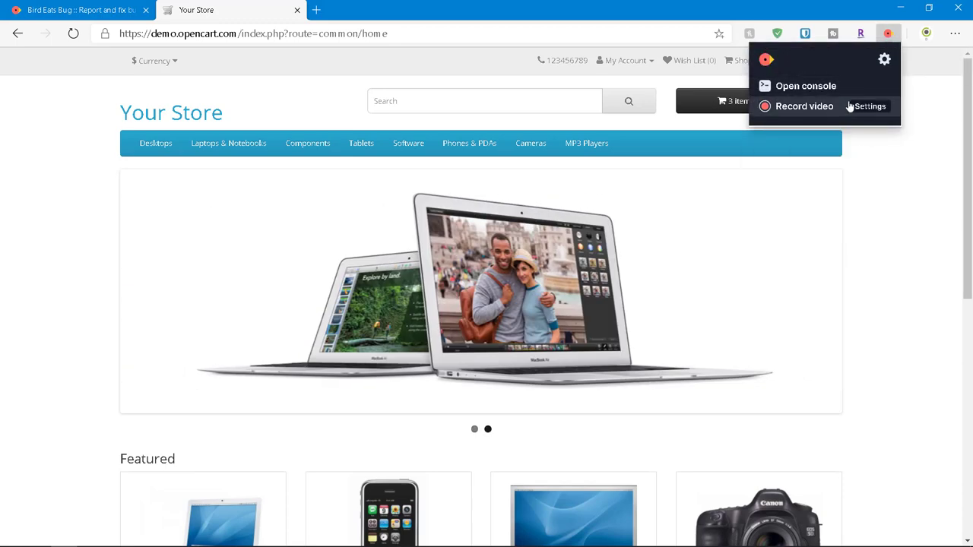
pyautogui.click(804, 107)
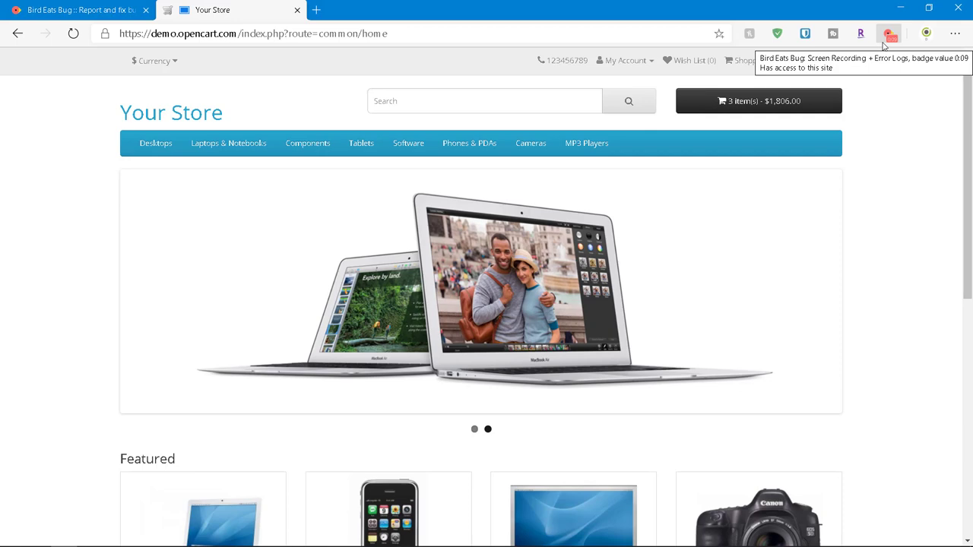
# - Record adding the featured MacBook to the cart and opening the shopping cart, and stop the recording
pyautogui.scroll(-4, 326, 309)
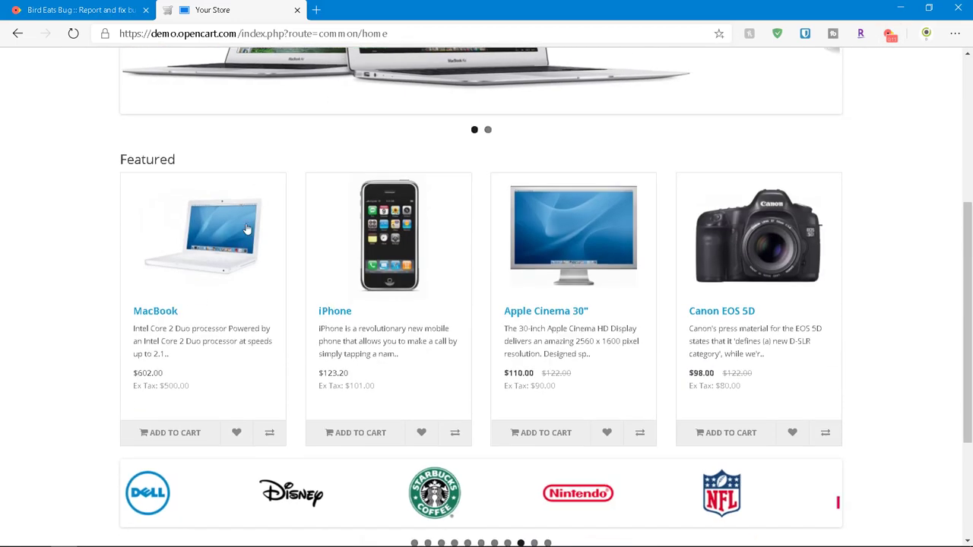
pyautogui.click(246, 229)
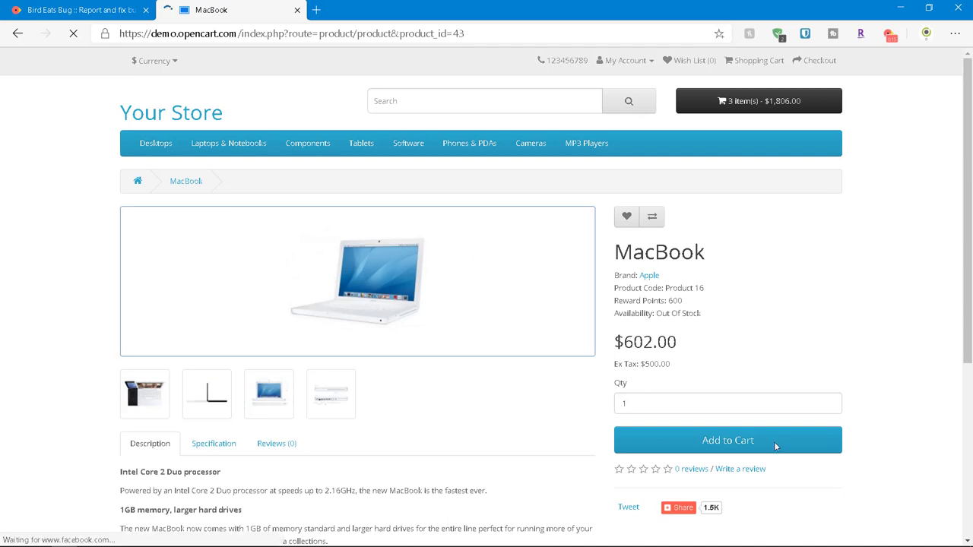
pyautogui.click(775, 447)
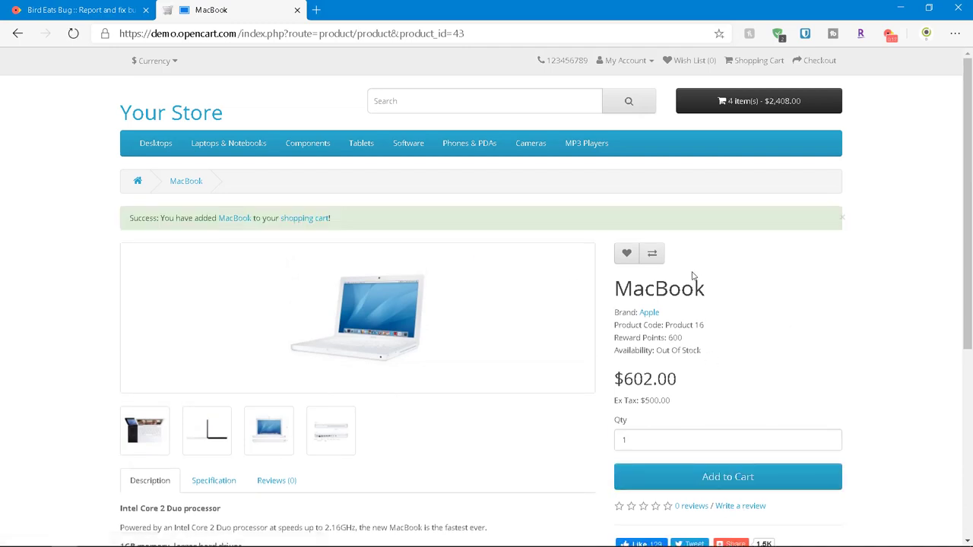
pyautogui.click(293, 221)
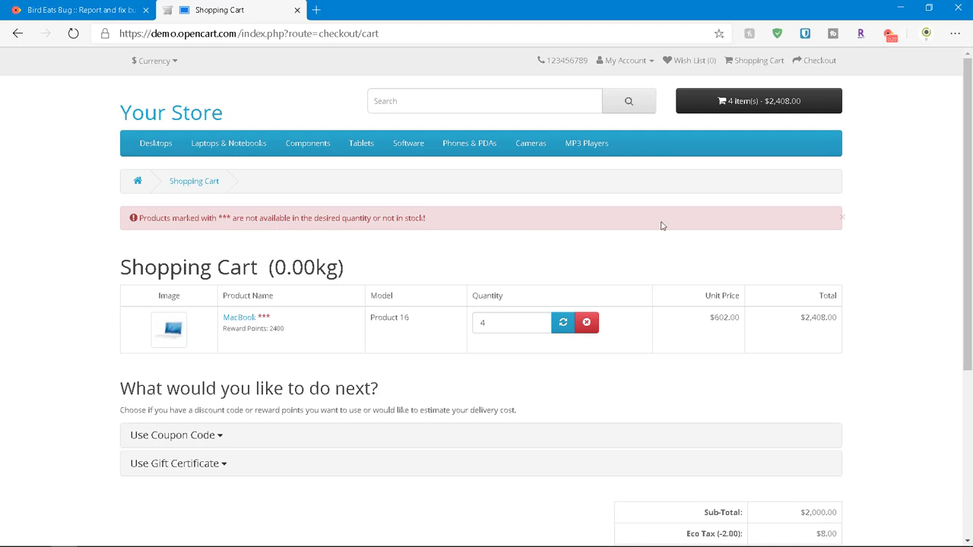
pyautogui.click(889, 36)
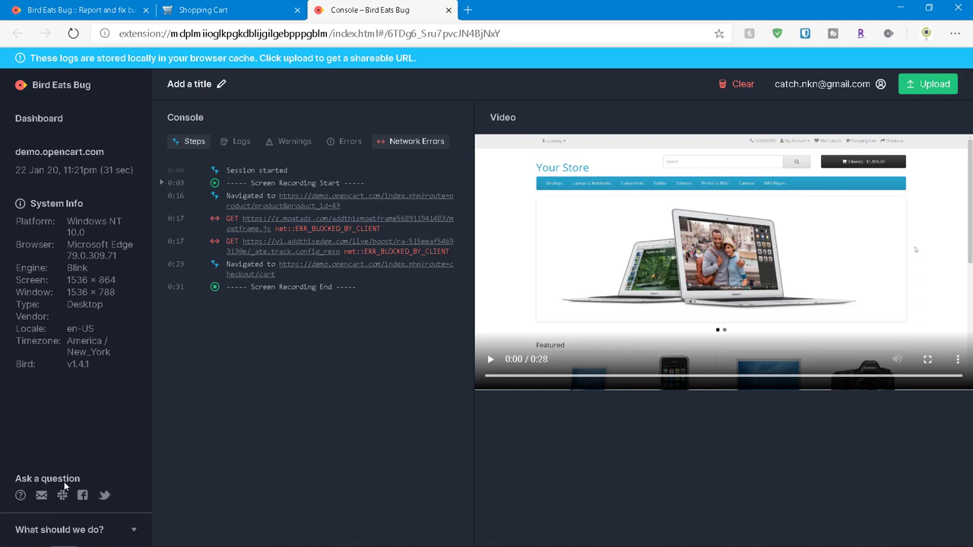
# - Play back the captured video, jump to the 0:23 and 0:17 console entries, and toggle the network errors filter
pyautogui.click(490, 360)
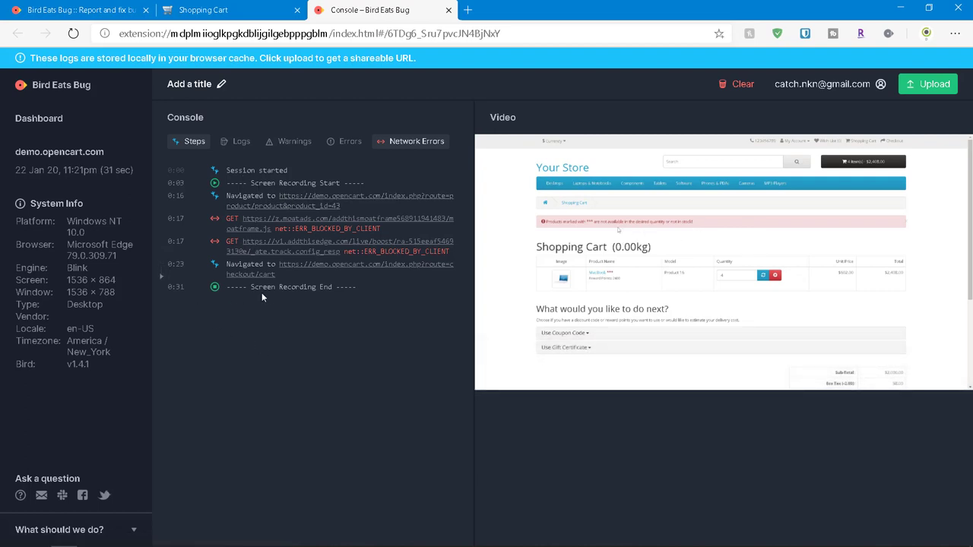
pyautogui.click(172, 267)
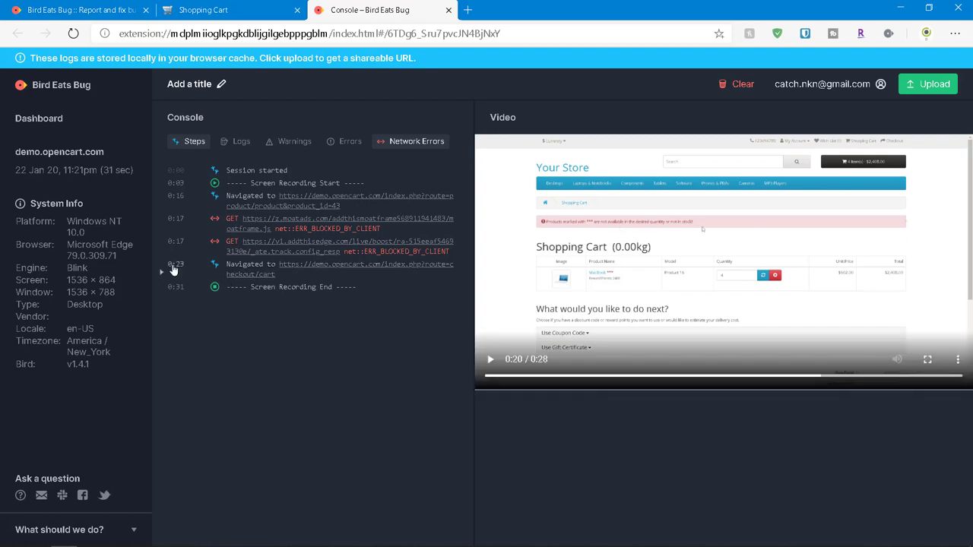
pyautogui.click(171, 224)
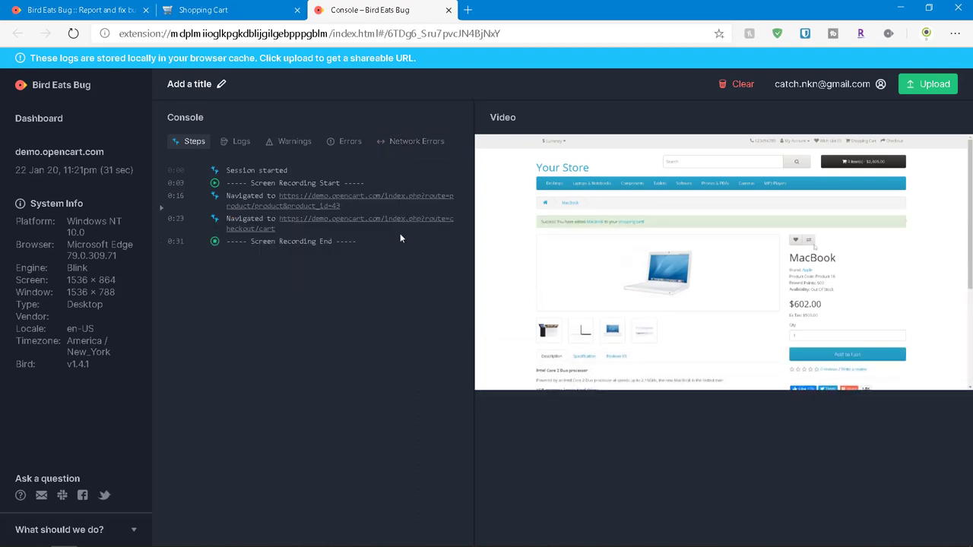
pyautogui.click(405, 144)
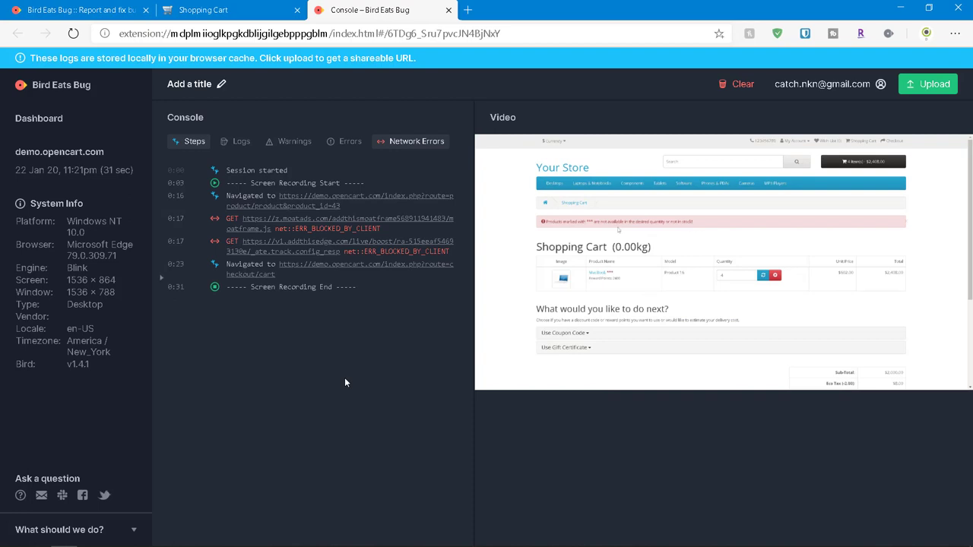
# - Title the recorded session "Demo Cart Defect" and upload it
pyautogui.click(221, 89)
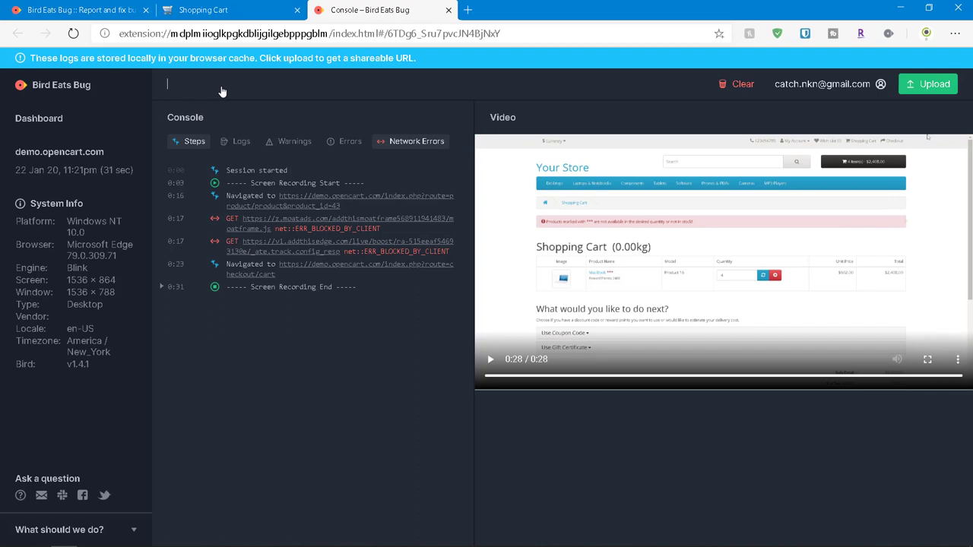
pyautogui.write('Demo C')
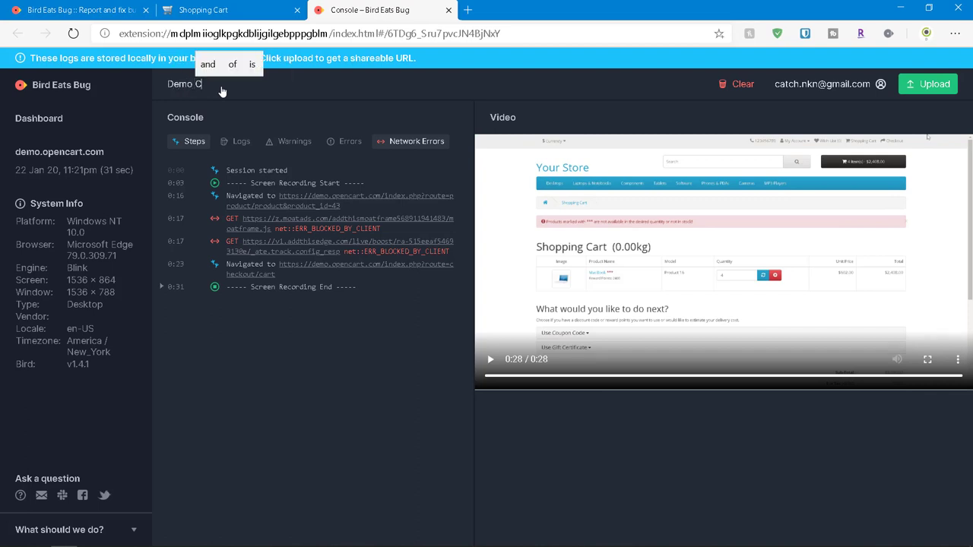
pyautogui.write('art Defect')
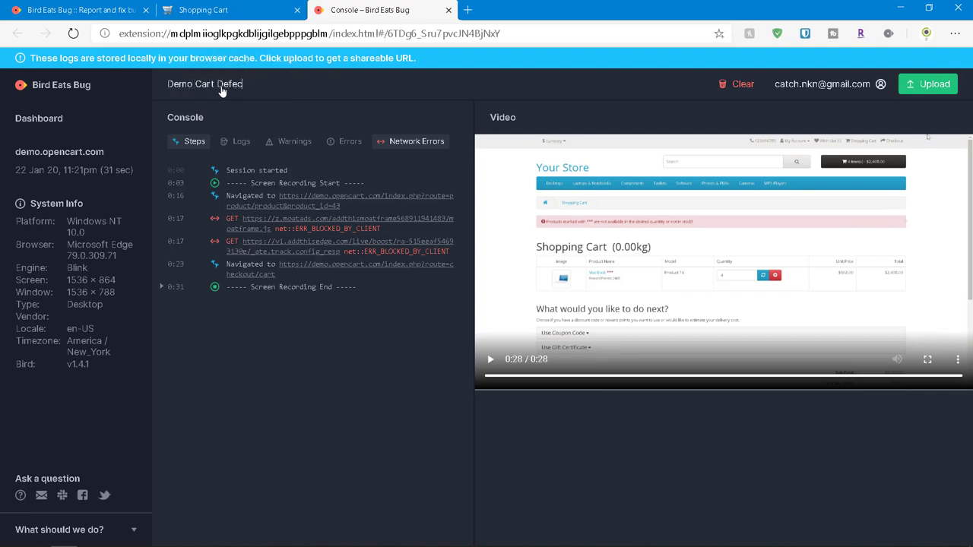
pyautogui.click(287, 348)
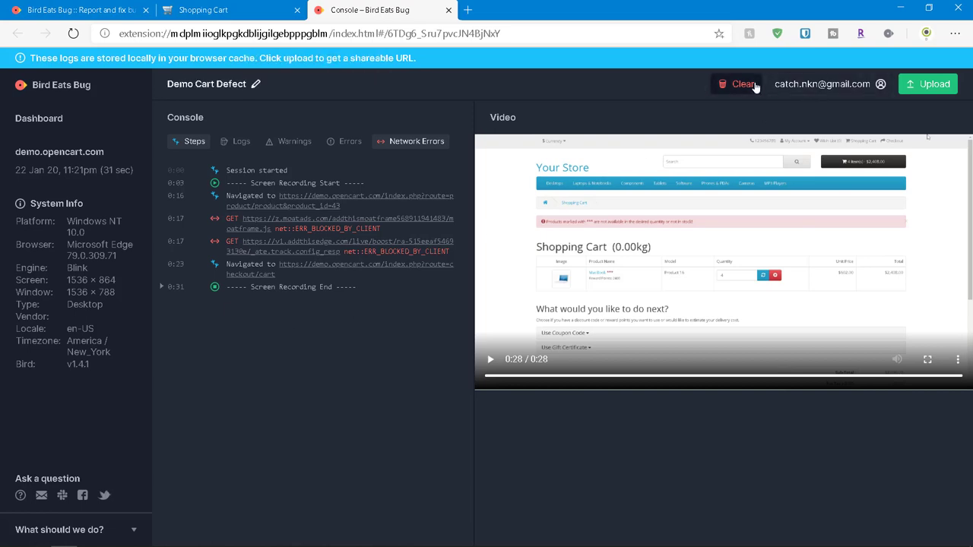
pyautogui.click(934, 86)
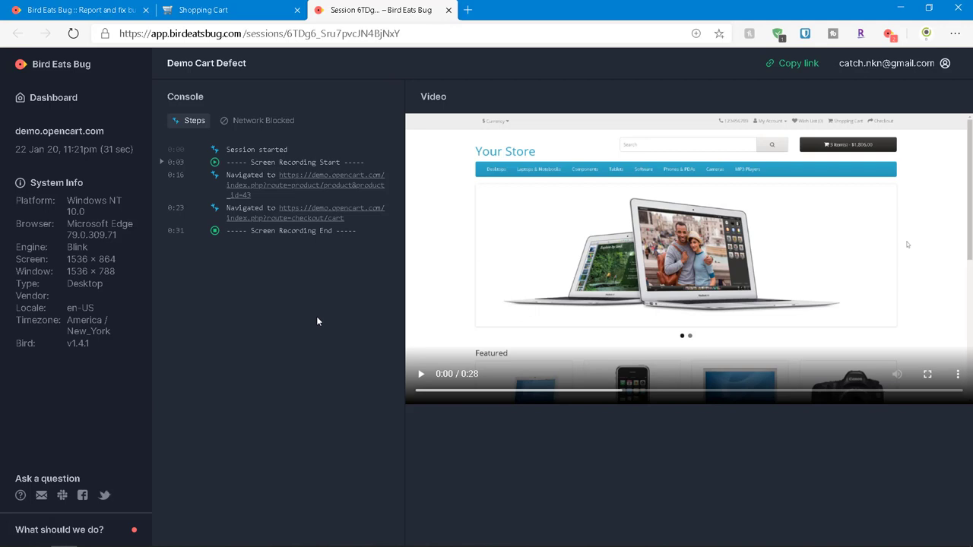
# - View the account settings for the signed-in user
pyautogui.click(901, 65)
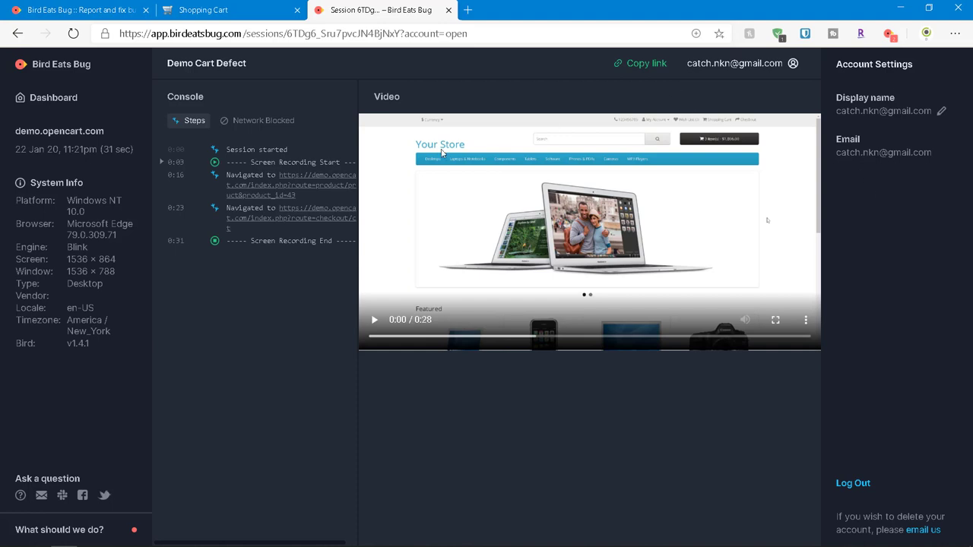
# - Delete the birdeatsbug.com and demo.opencart.com sessions from the dashboard, confirming each deletion
pyautogui.click(48, 101)
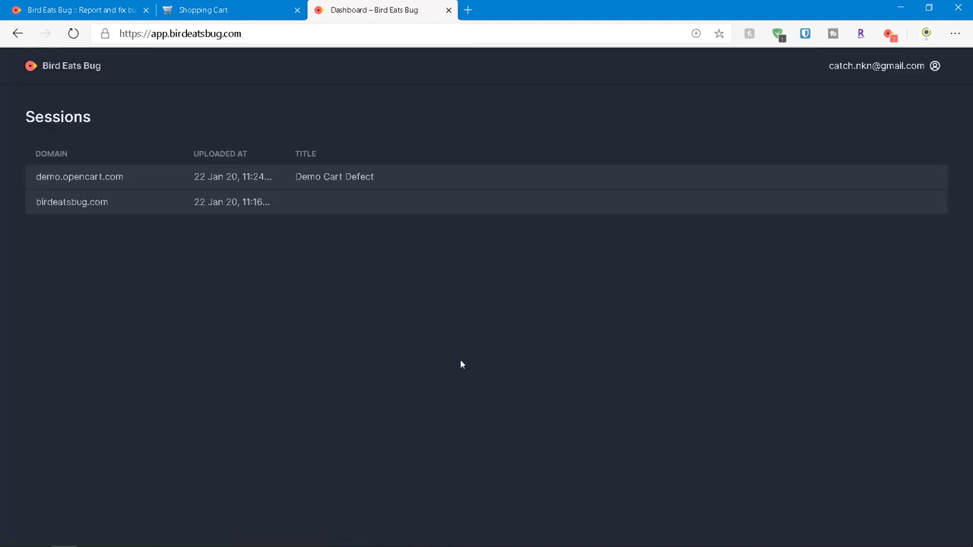
pyautogui.click(918, 209)
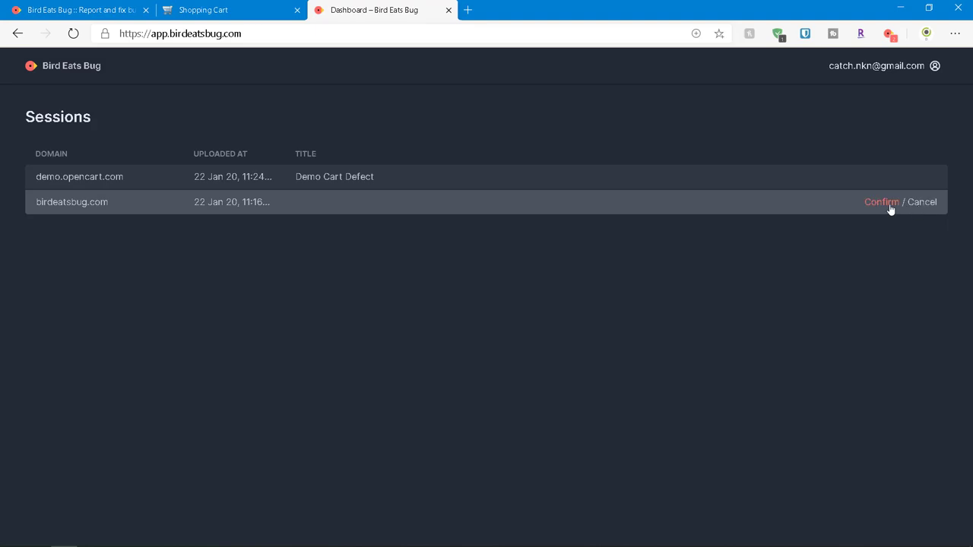
pyautogui.click(890, 209)
pyautogui.click(922, 185)
pyautogui.click(886, 187)
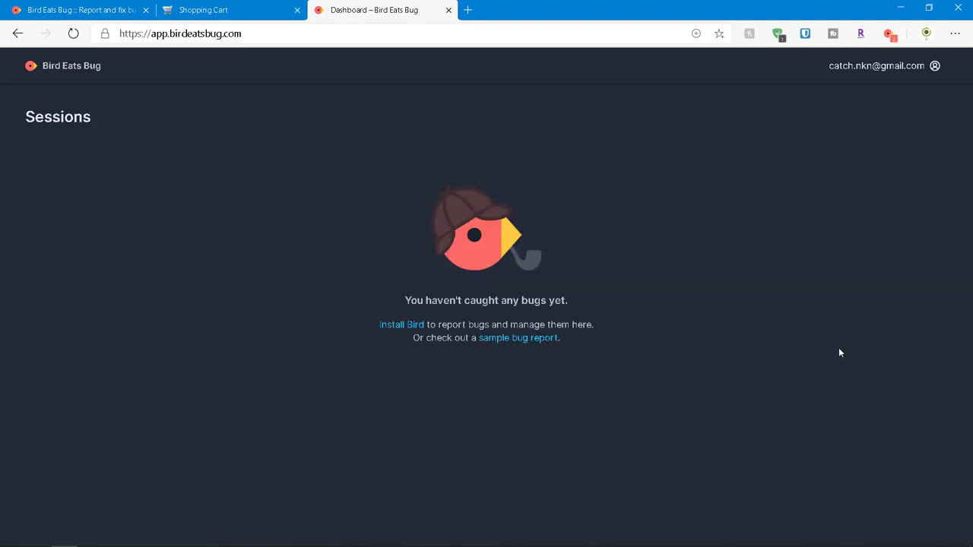